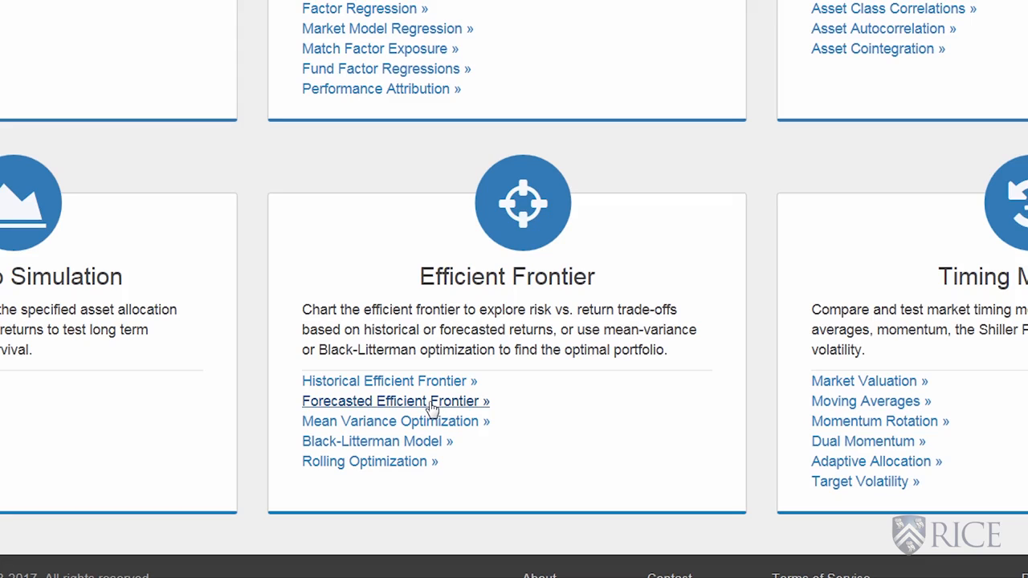
Open the Forecasted Efficient Frontier tool and enter US Stock Market as asset 1 with 60% allocation and 8% expected return.
{"action": "left_click", "coordinate": [432, 408]}
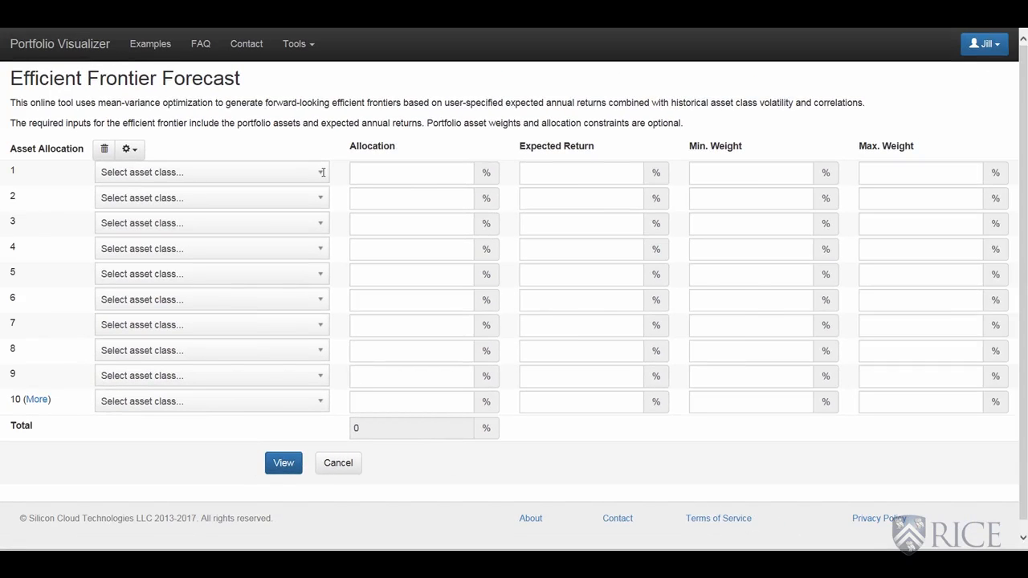
{"action": "left_click", "coordinate": [322, 172]}
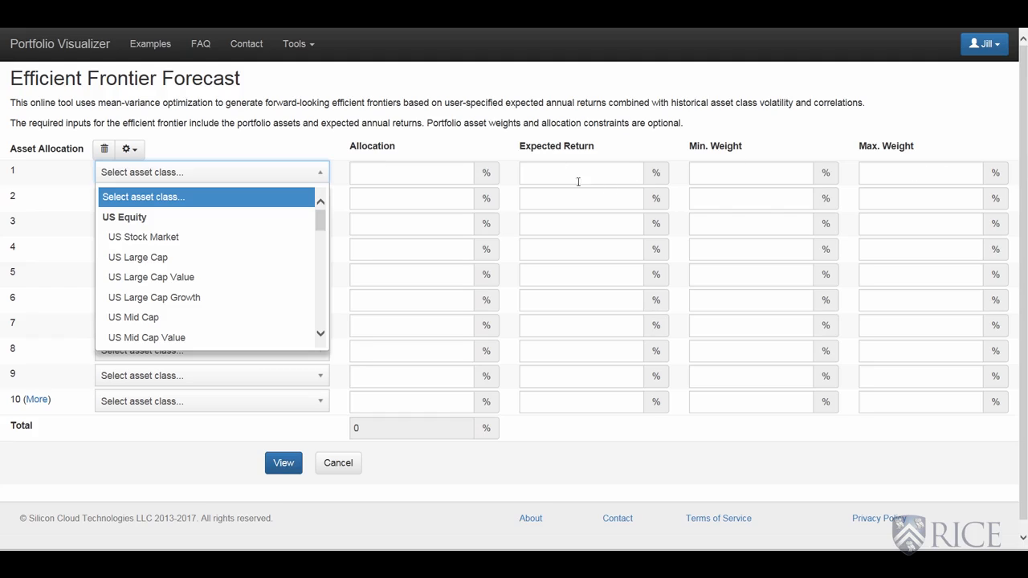
{"action": "left_click", "coordinate": [173, 239]}
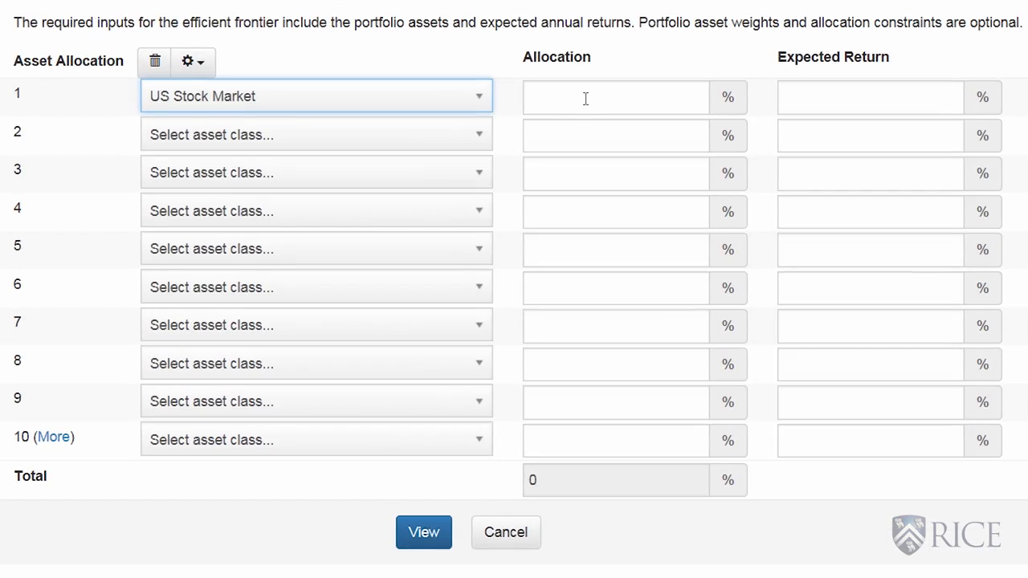
{"action": "left_click", "coordinate": [579, 97]}
{"action": "type", "text": "60"}
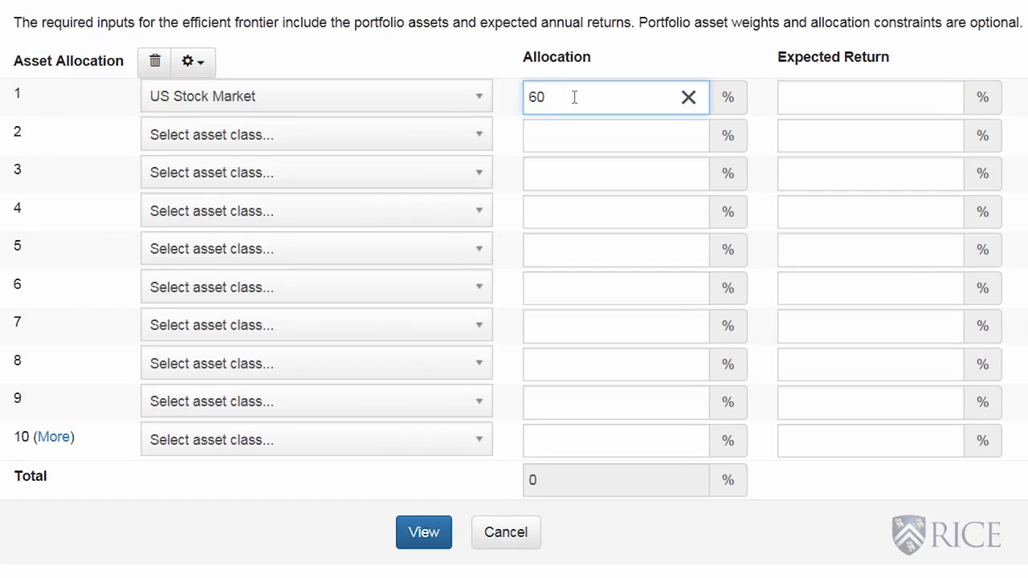
{"action": "left_click", "coordinate": [822, 97]}
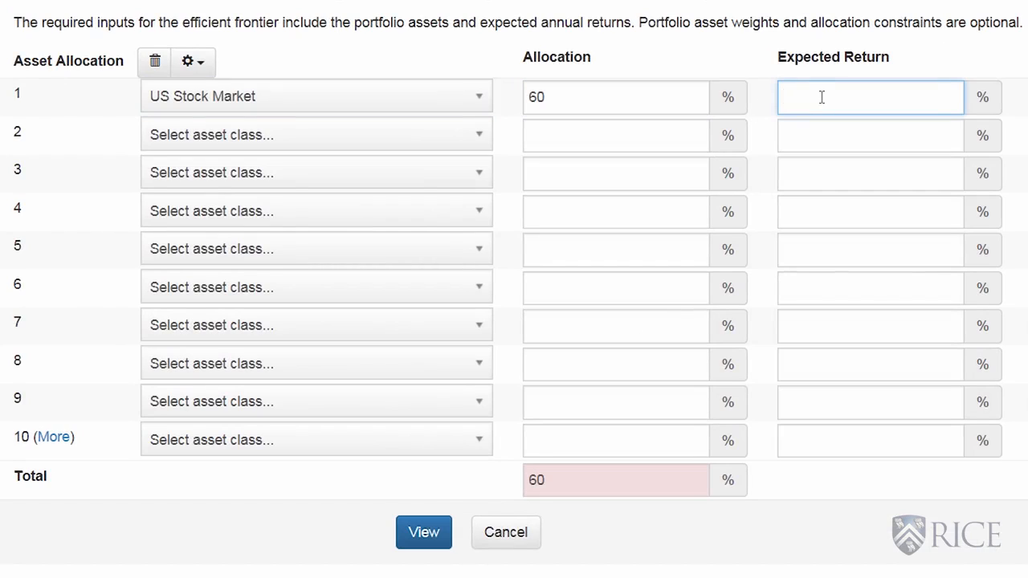
{"action": "type", "text": "8"}
Add Total Bond Market as asset 2 with a 30% allocation and a 2% expected return.
{"action": "left_click", "coordinate": [480, 139]}
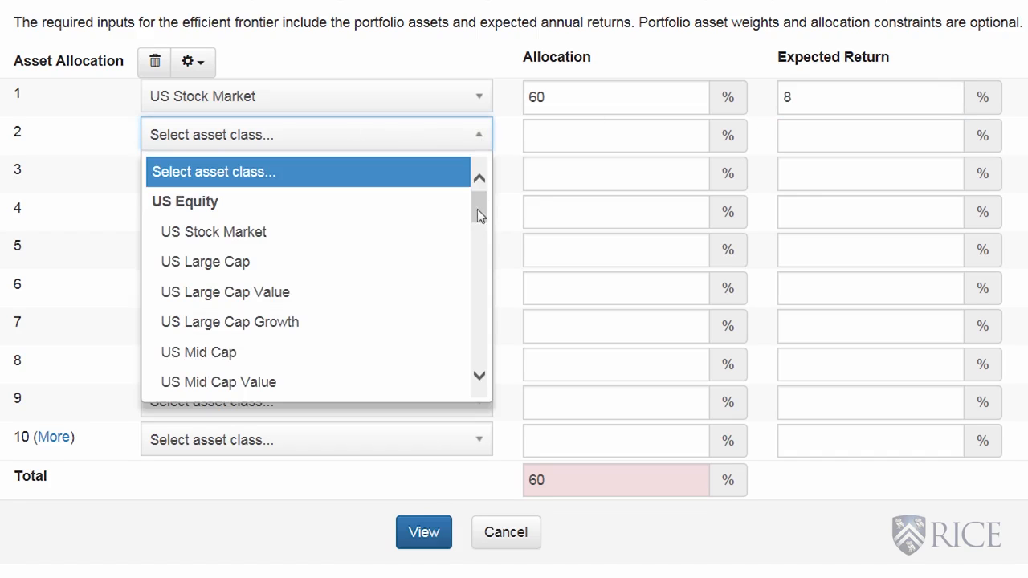
{"action": "left_click_drag", "start_coordinate": [477, 211], "coordinate": [482, 296]}
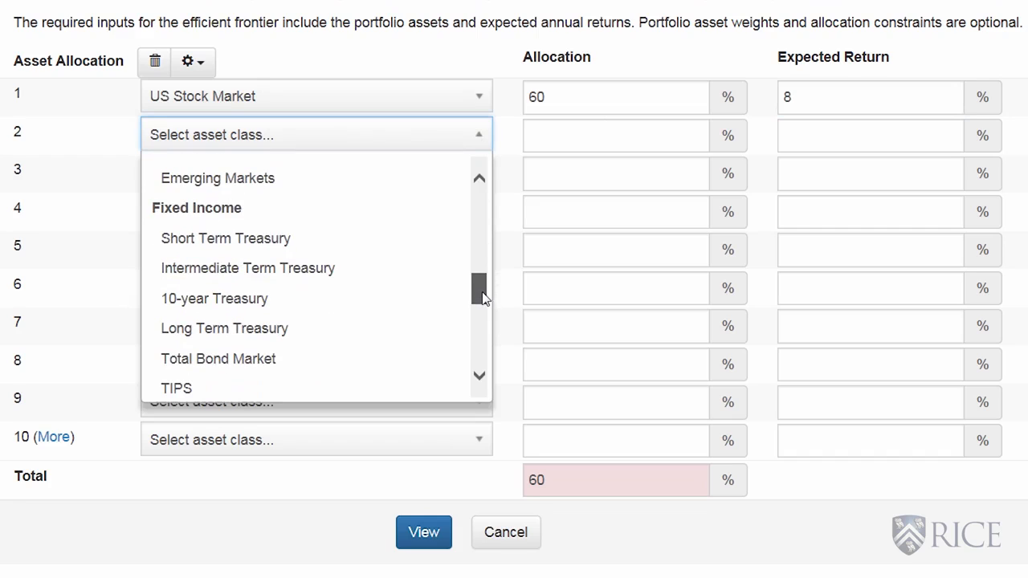
{"action": "left_click", "coordinate": [288, 358]}
{"action": "left_click", "coordinate": [568, 141]}
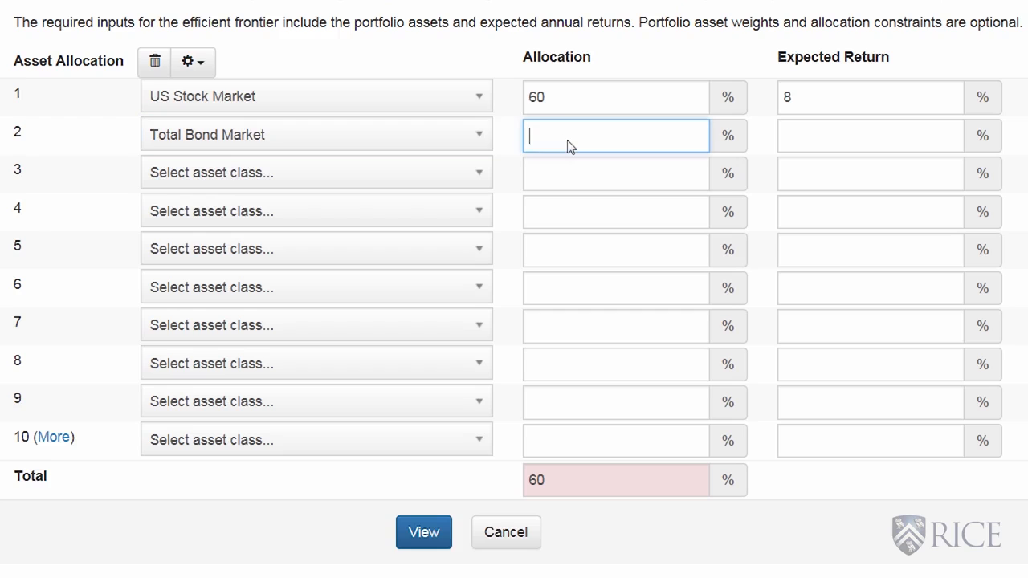
{"action": "type", "text": "30"}
{"action": "left_click", "coordinate": [800, 135]}
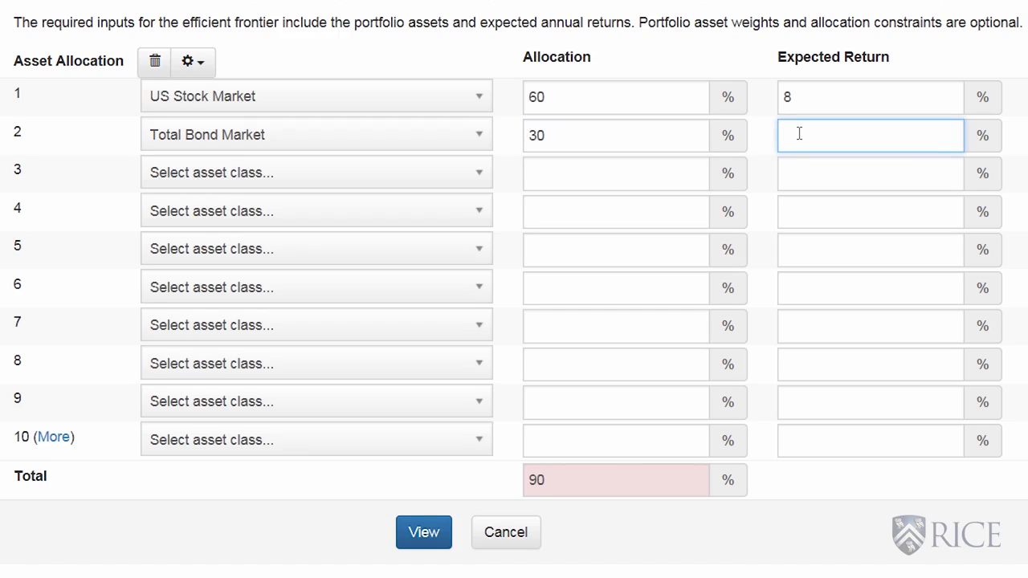
{"action": "type", "text": "2"}
Add REIT as asset 3 with a 10% allocation and a 7% expected return.
{"action": "left_click", "coordinate": [481, 178]}
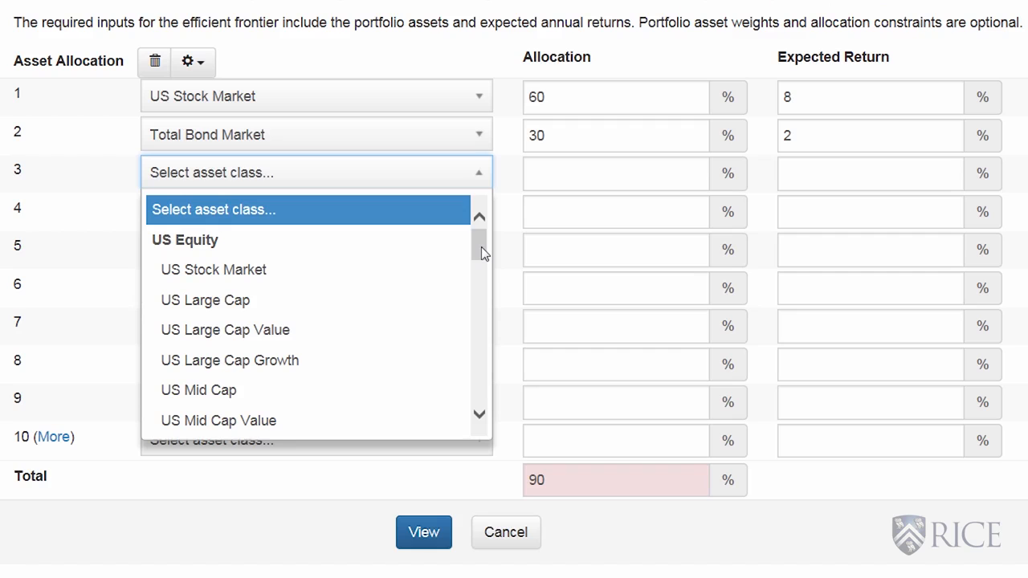
{"action": "left_click_drag", "start_coordinate": [481, 253], "coordinate": [492, 395]}
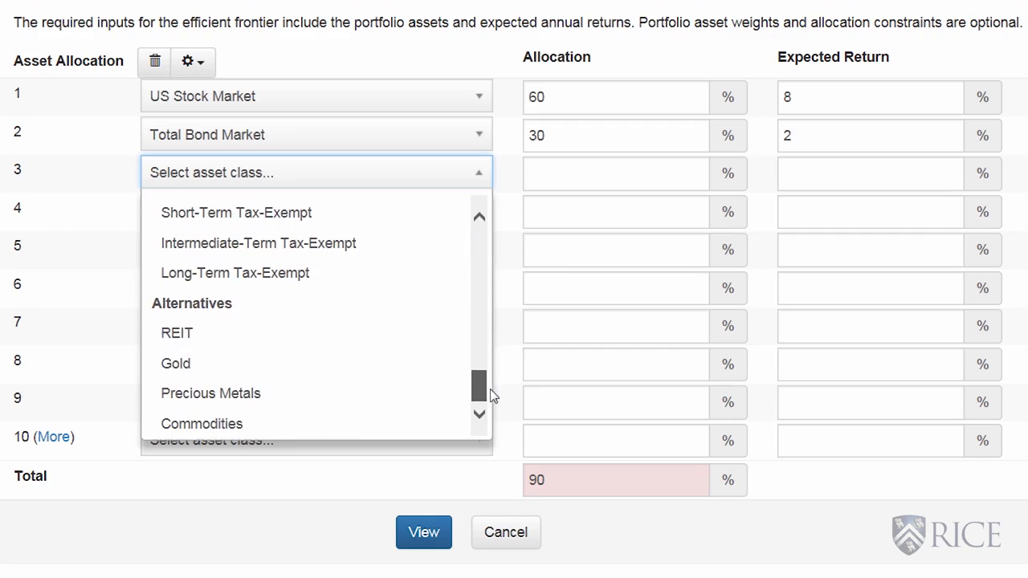
{"action": "left_click", "coordinate": [193, 338]}
{"action": "left_click", "coordinate": [572, 177]}
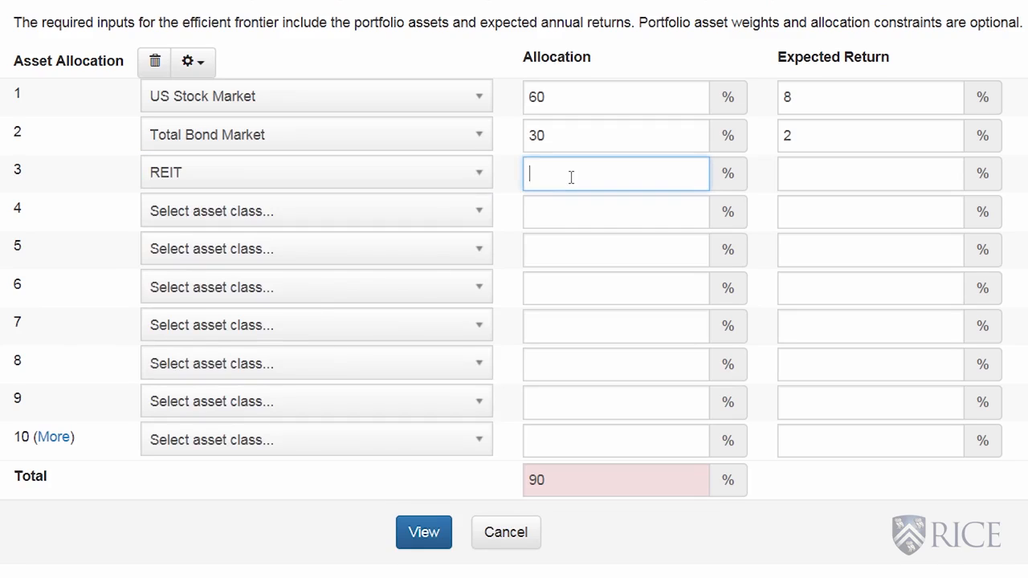
{"action": "type", "text": "10"}
{"action": "left_click", "coordinate": [800, 176]}
{"action": "type", "text": "7"}
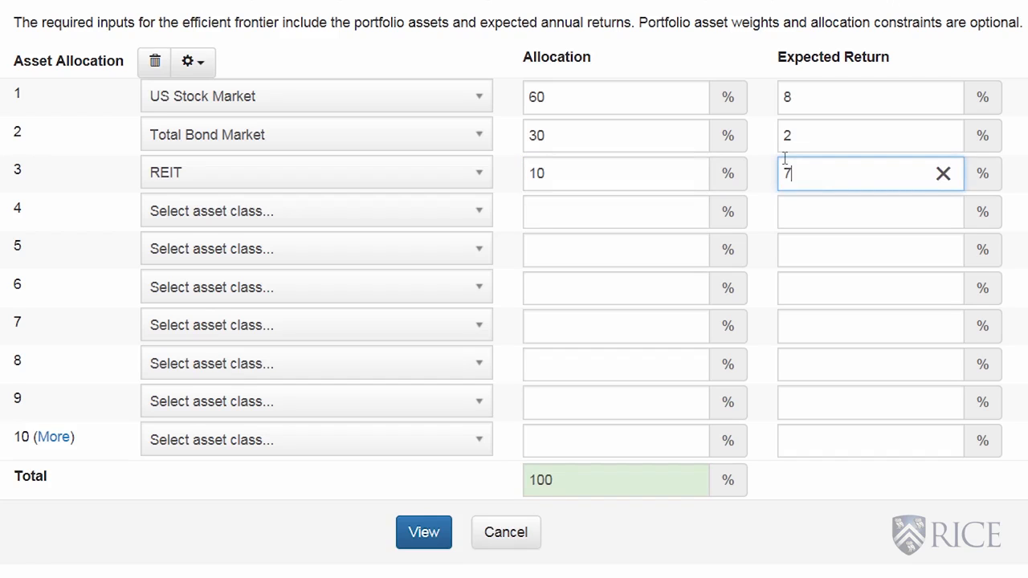
Add European Stocks as asset 4 with a 12% expected return, leaving its allocation blank.
{"action": "left_click", "coordinate": [481, 212]}
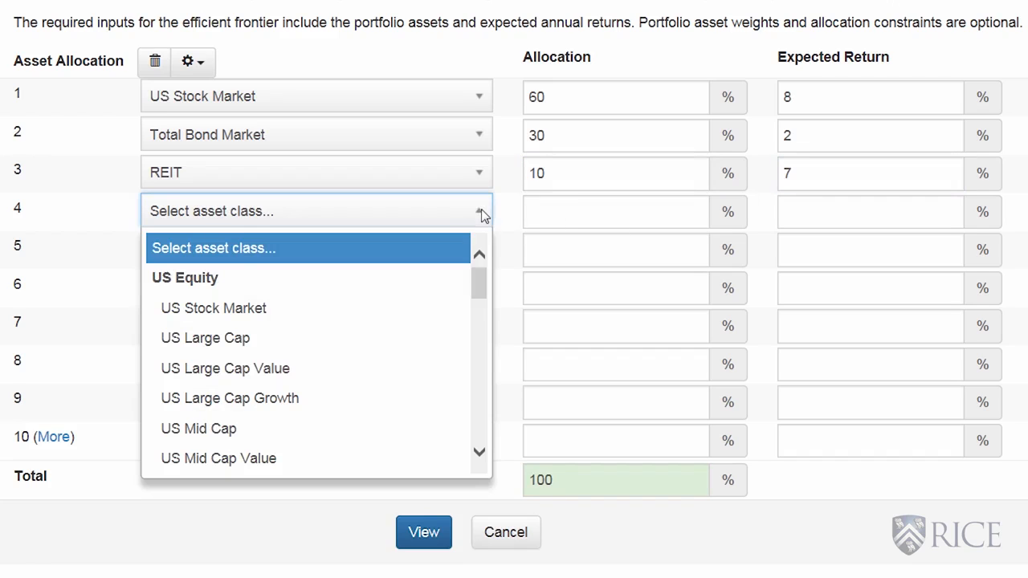
{"action": "left_click_drag", "start_coordinate": [479, 277], "coordinate": [473, 344]}
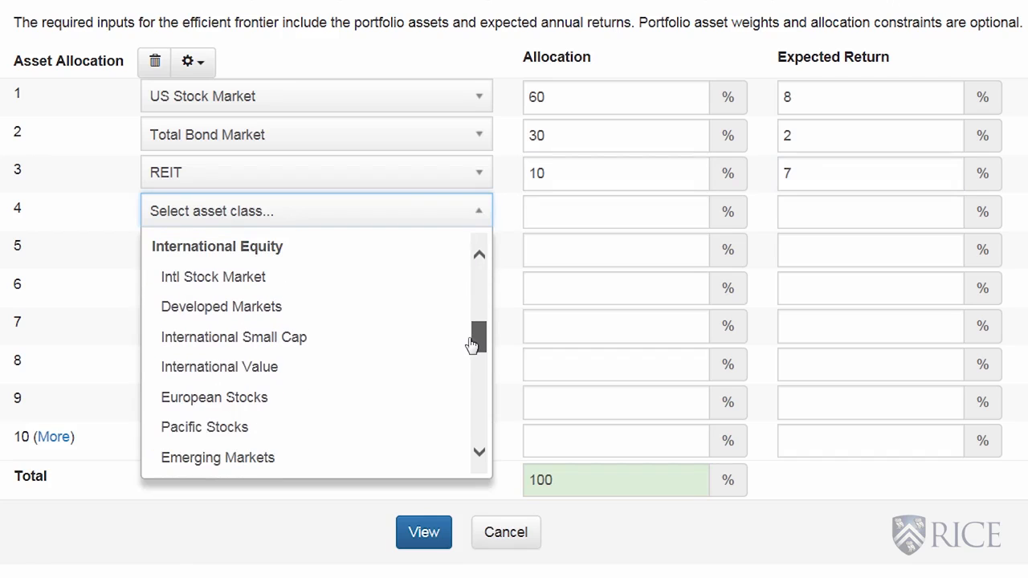
{"action": "left_click", "coordinate": [273, 399]}
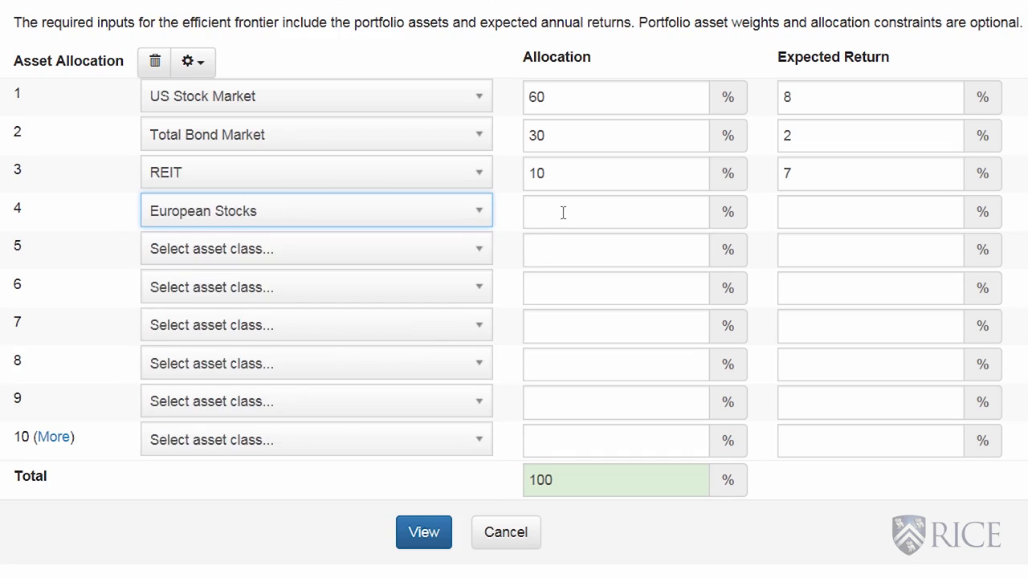
{"action": "left_click", "coordinate": [831, 216]}
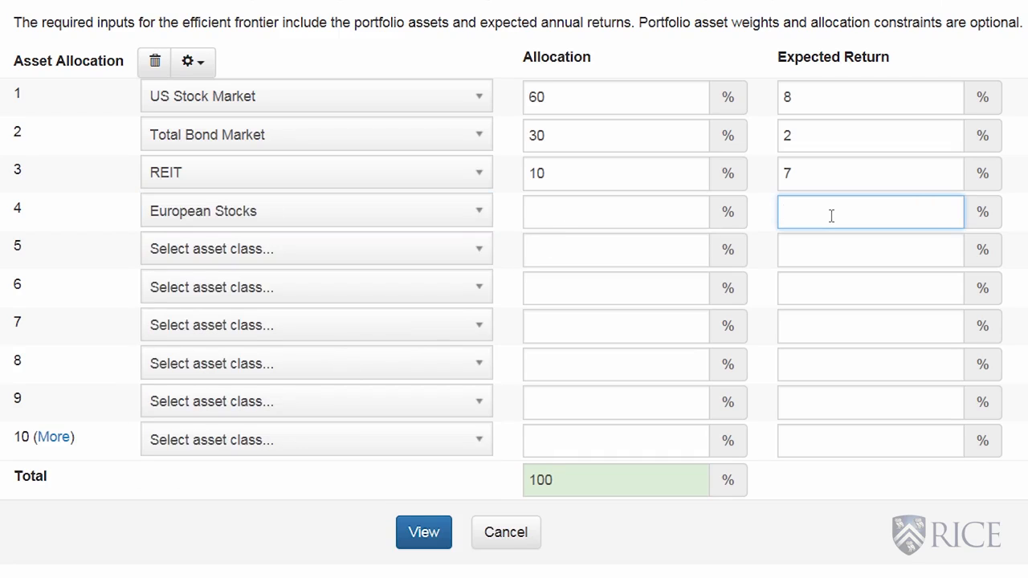
{"action": "type", "text": "12"}
{"action": "left_click", "coordinate": [788, 485]}
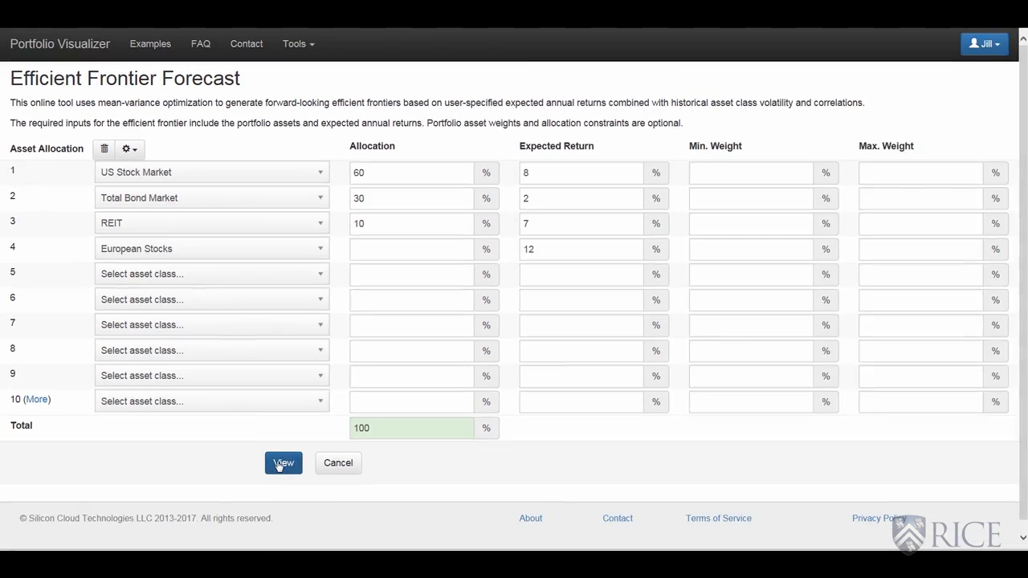
Generate the efficient frontier results and compare the expected returns of the tangency and provided portfolios.
{"action": "left_click", "coordinate": [419, 536]}
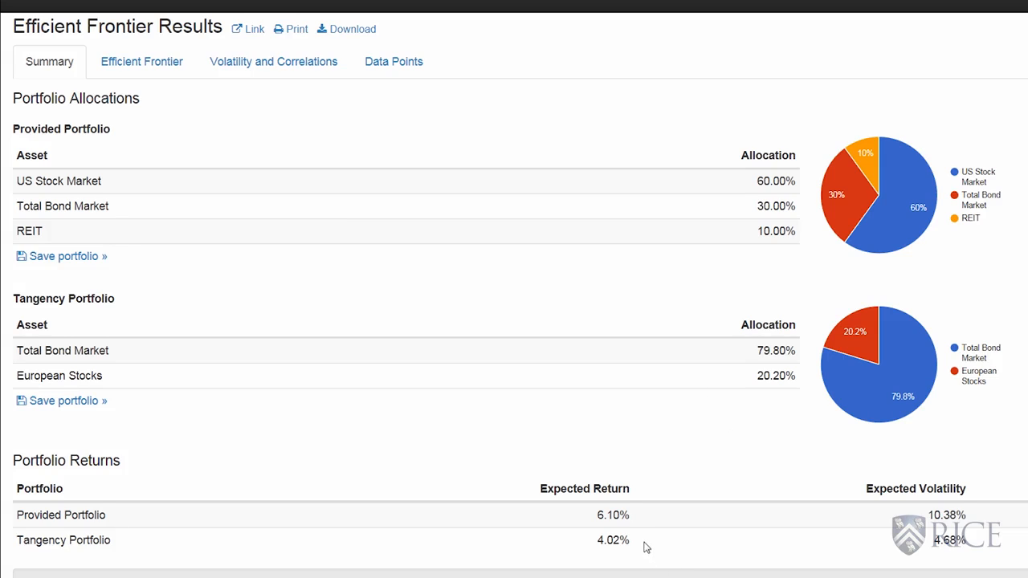
{"action": "left_click_drag", "start_coordinate": [642, 542], "coordinate": [587, 543]}
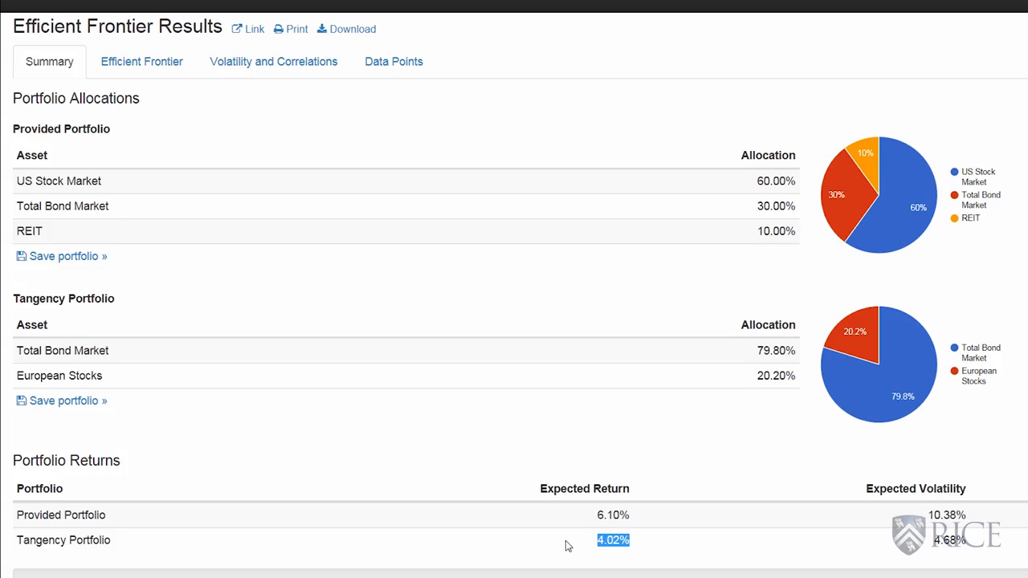
{"action": "left_click_drag", "start_coordinate": [647, 520], "coordinate": [595, 519]}
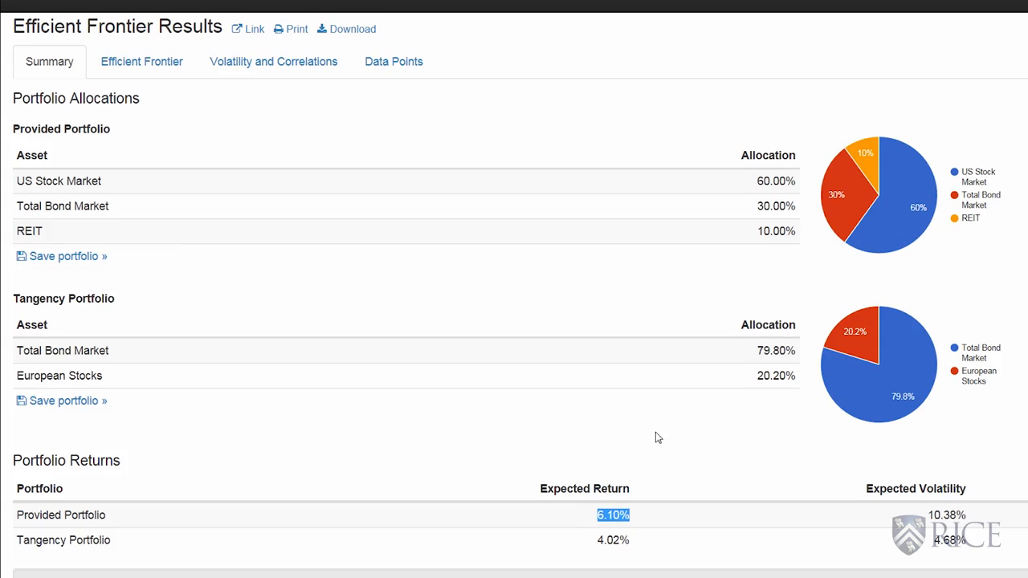
Examine the provided portfolio, tangency portfolio, frontier and European Stocks points on the efficient frontier chart.
{"action": "left_click", "coordinate": [147, 65]}
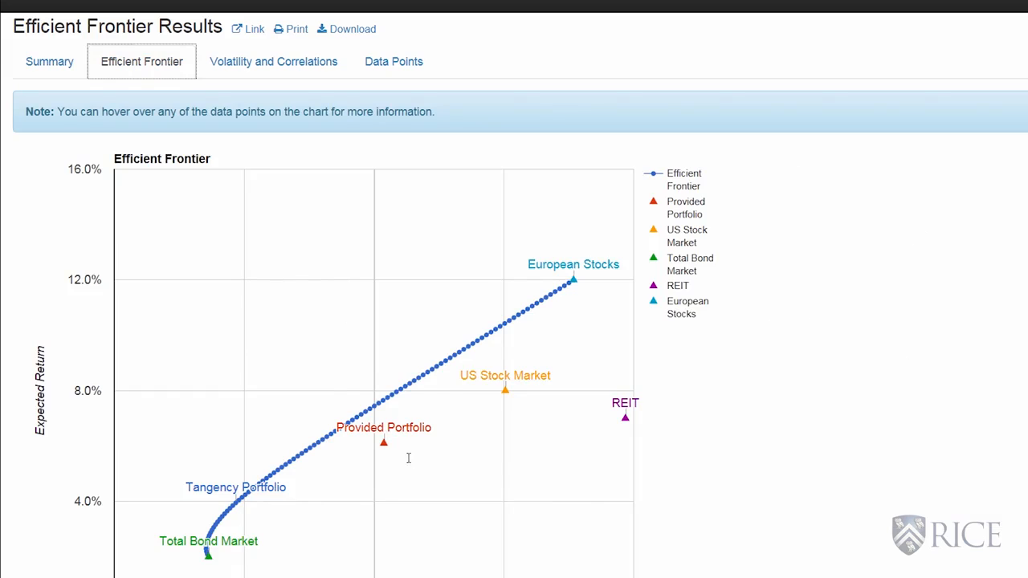
{"action": "mouse_move", "coordinate": [383, 443]}
{"action": "mouse_move", "coordinate": [232, 508]}
{"action": "mouse_move", "coordinate": [360, 419]}
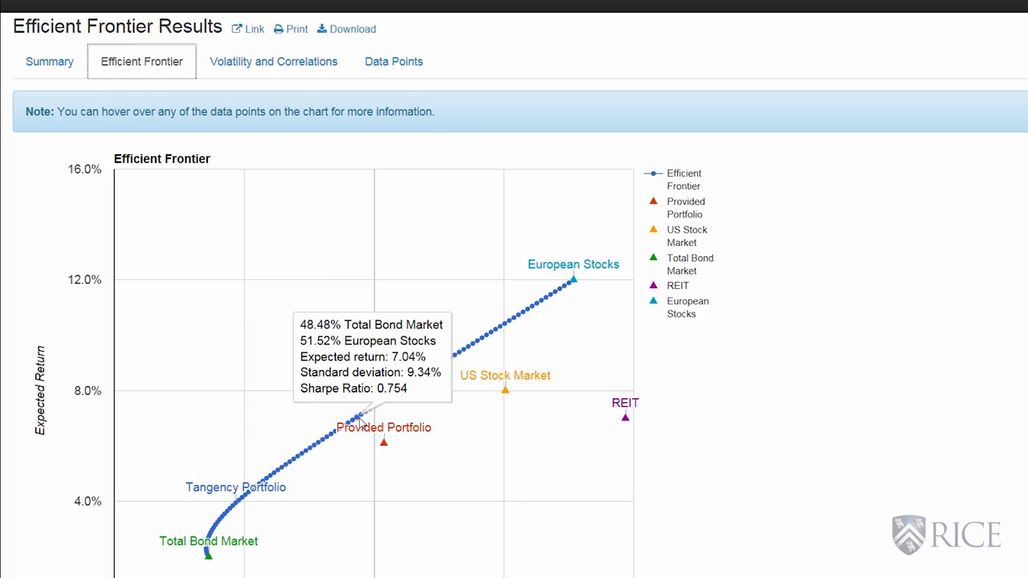
{"action": "mouse_move", "coordinate": [572, 286]}
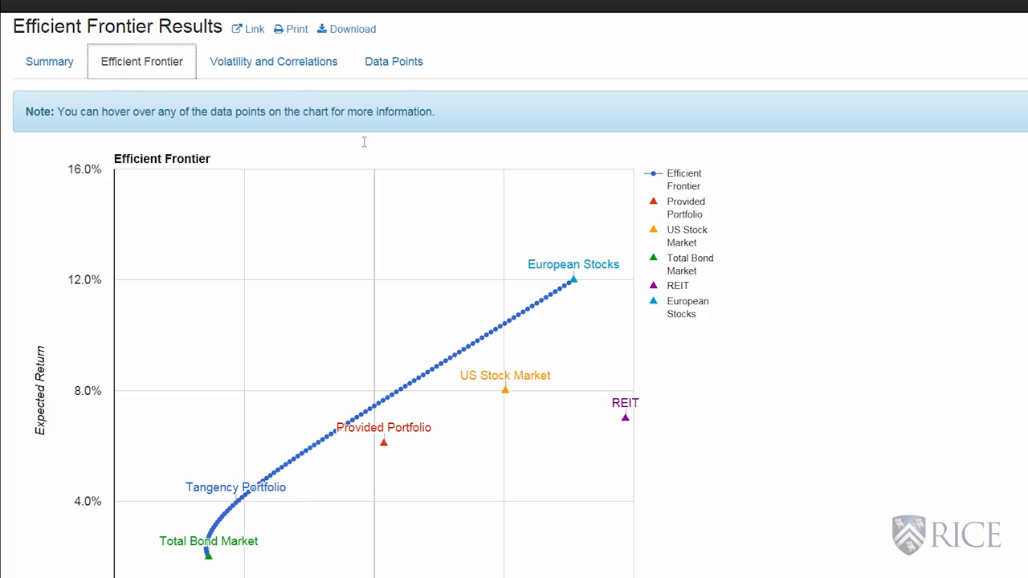
Review the historical correlations of European Stocks with US Stock Market, Total Bond Market and REIT.
{"action": "left_click", "coordinate": [283, 63]}
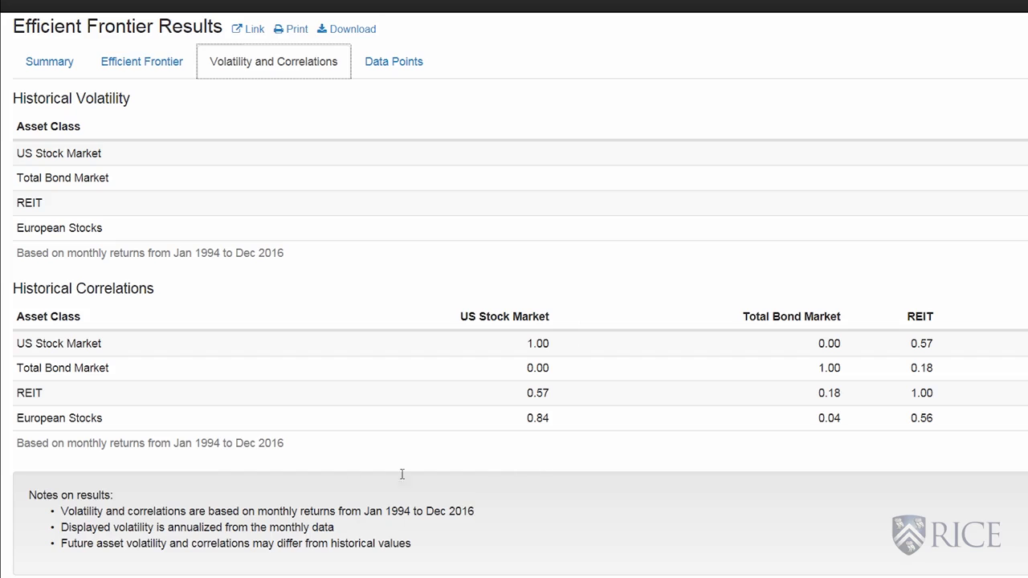
{"action": "left_click_drag", "start_coordinate": [518, 419], "coordinate": [551, 418]}
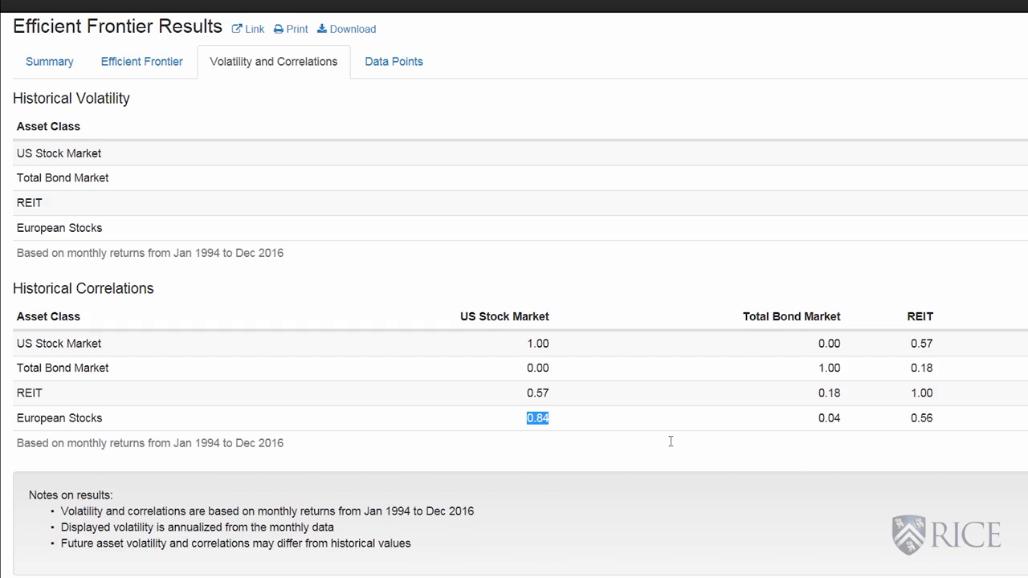
{"action": "left_click_drag", "start_coordinate": [817, 419], "coordinate": [843, 421]}
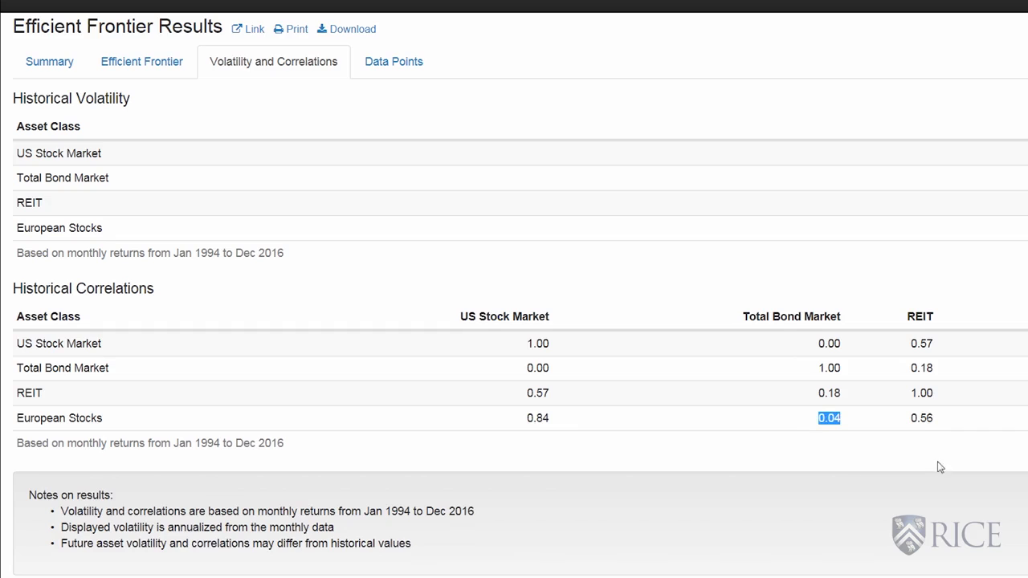
{"action": "left_click_drag", "start_coordinate": [911, 424], "coordinate": [932, 421]}
{"action": "left_click", "coordinate": [837, 465]}
Change the portfolio allocations to 50% US Stock Market, 20% Total Bond Market and 20% European Stocks.
{"action": "left_click", "coordinate": [53, 69]}
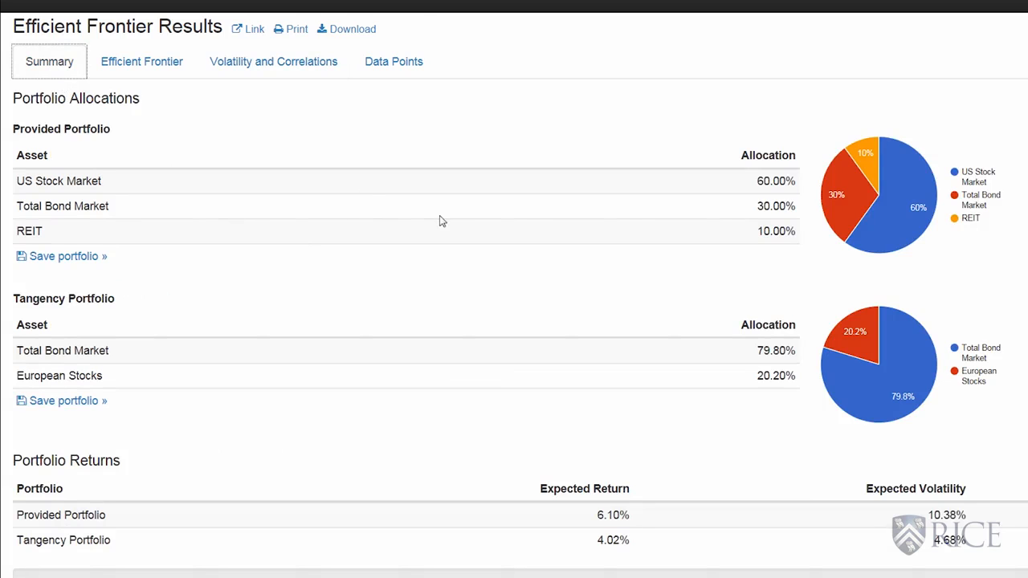
{"action": "scroll", "coordinate": [441, 220], "scroll_direction": "up", "scroll_amount": 7}
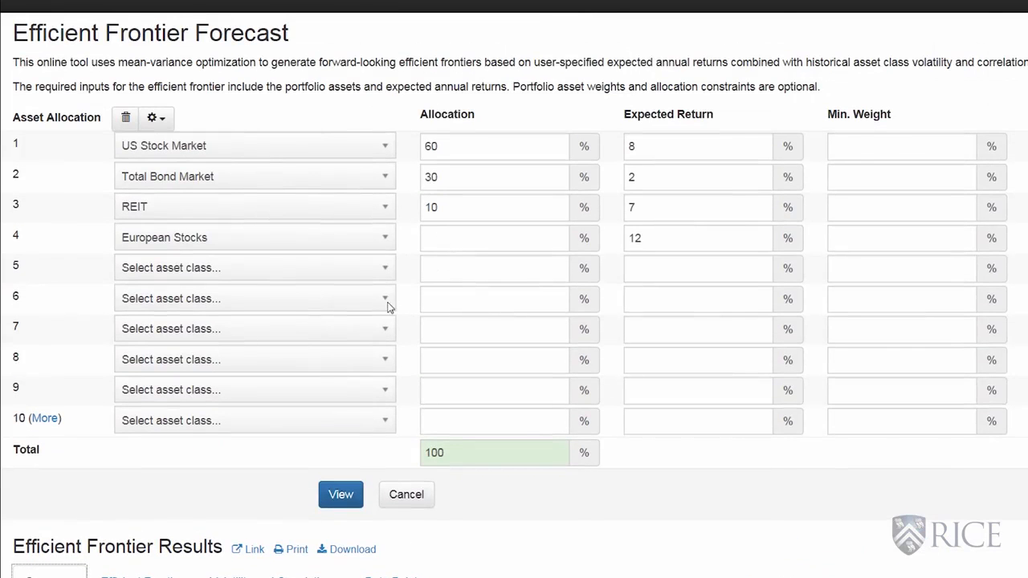
{"action": "left_click_drag", "start_coordinate": [445, 148], "coordinate": [404, 156]}
{"action": "type", "text": "50"}
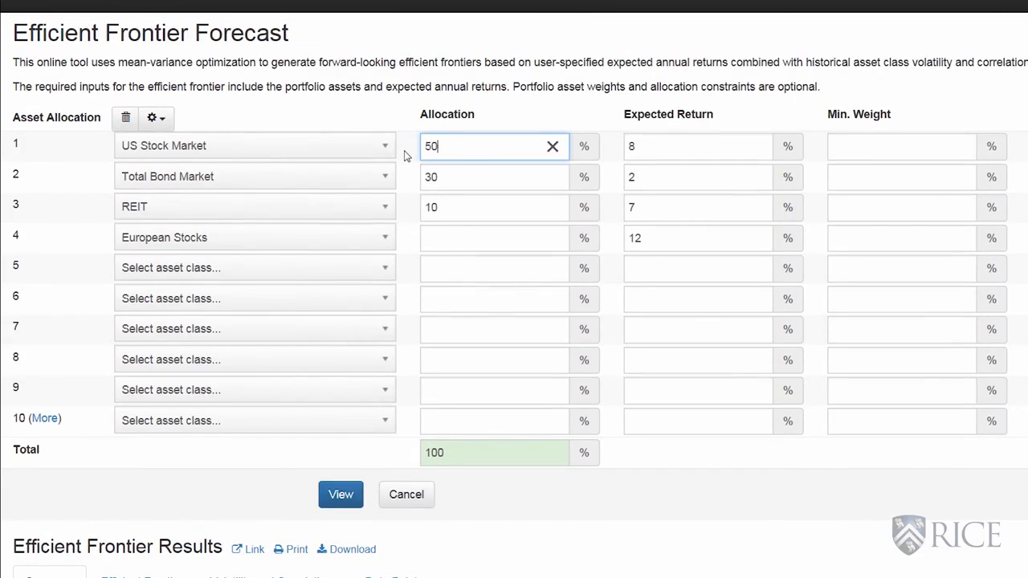
{"action": "left_click_drag", "start_coordinate": [460, 181], "coordinate": [409, 177]}
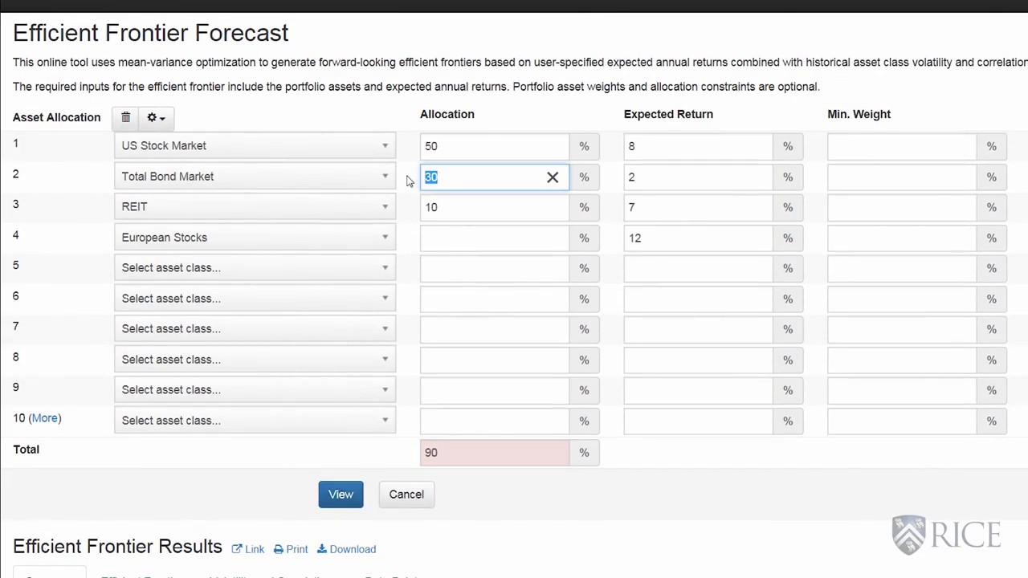
{"action": "type", "text": "20"}
{"action": "left_click", "coordinate": [447, 236]}
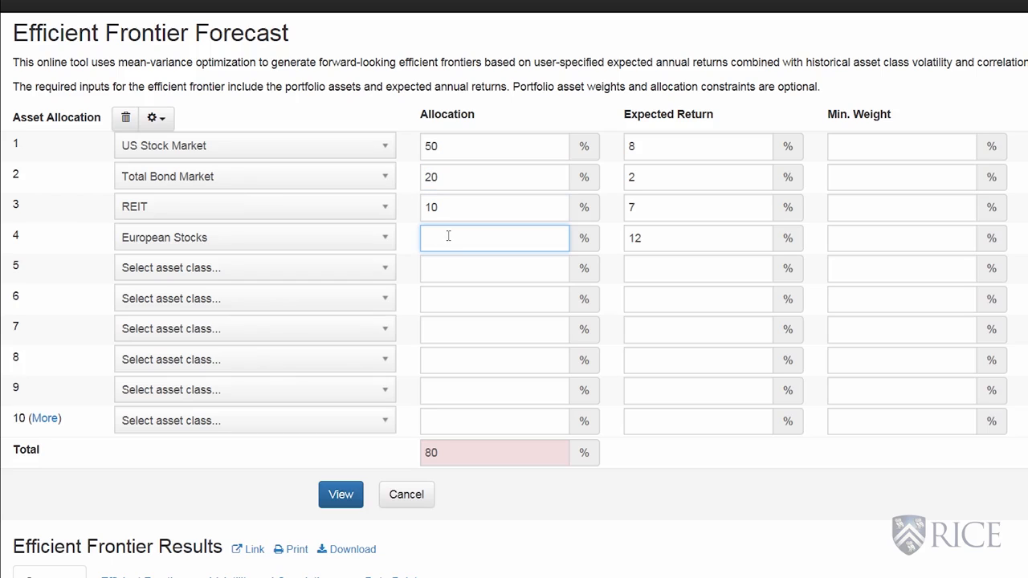
{"action": "type", "text": "20"}
{"action": "left_click", "coordinate": [521, 533]}
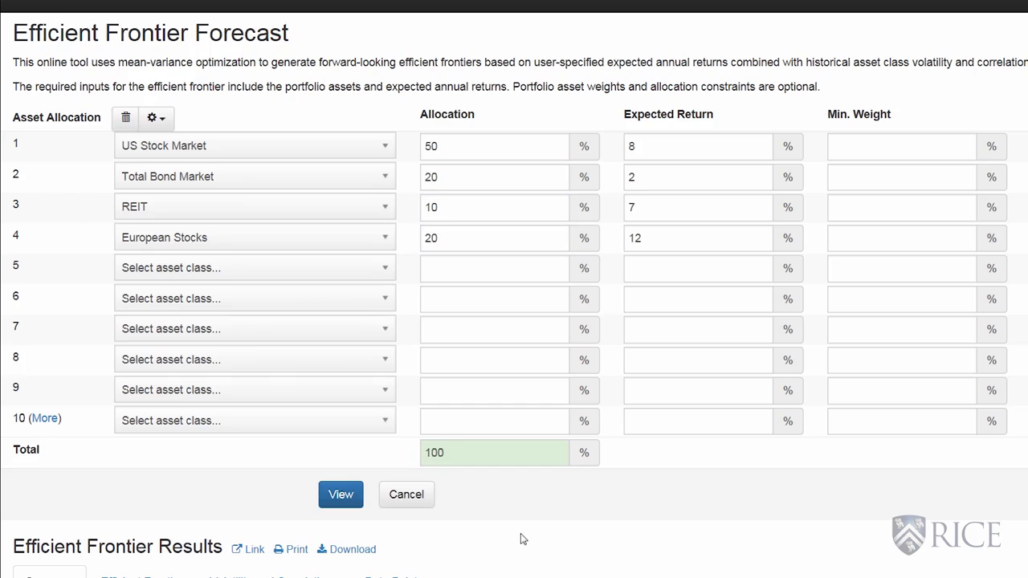
Regenerate the results and inspect the provided portfolio, the frontier above it and REIT on the efficient frontier chart.
{"action": "left_click", "coordinate": [339, 495]}
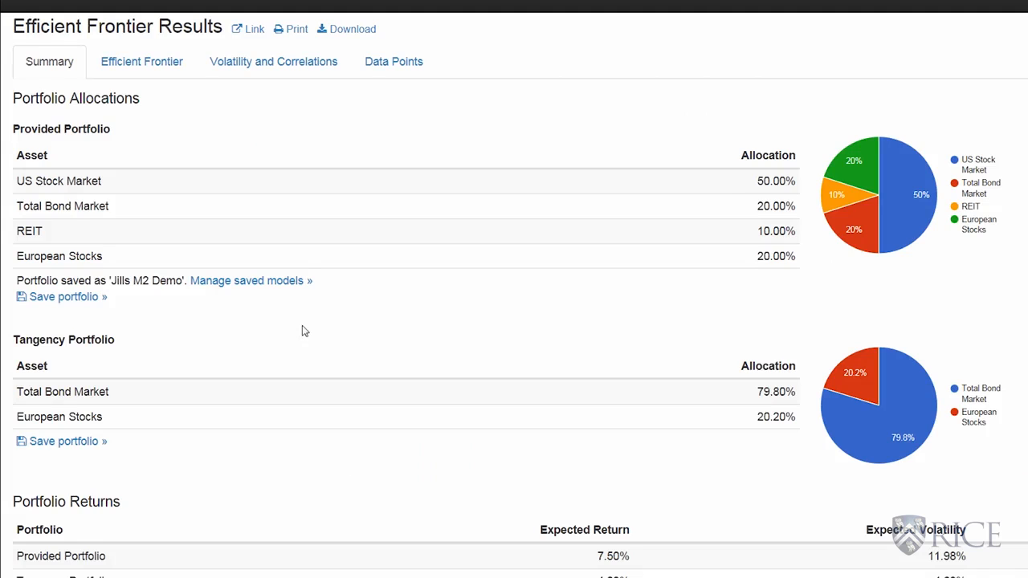
{"action": "left_click", "coordinate": [156, 71]}
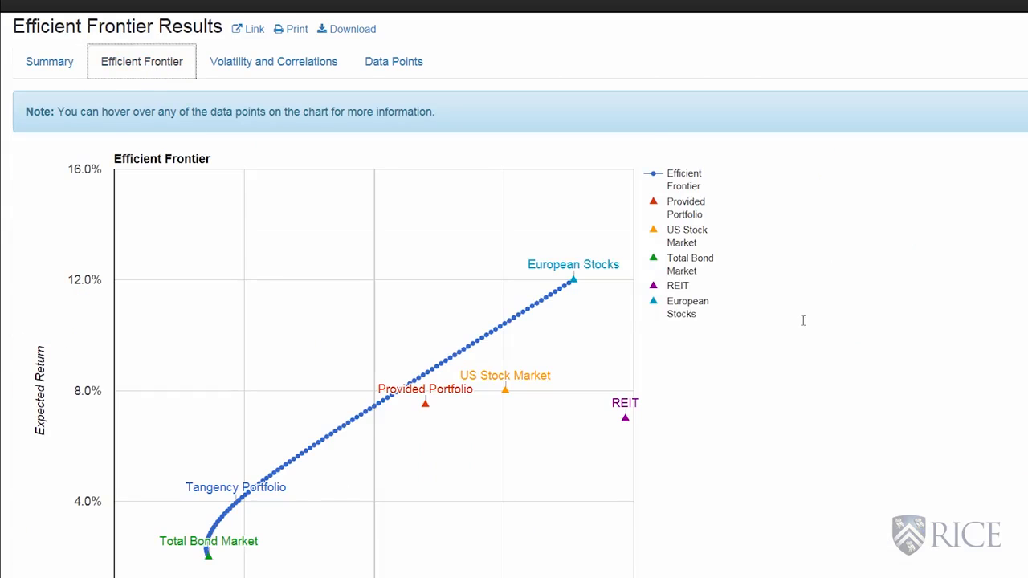
{"action": "scroll", "coordinate": [810, 319], "scroll_direction": "down", "scroll_amount": 1}
{"action": "scroll", "coordinate": [810, 319], "scroll_direction": "down", "scroll_amount": 1}
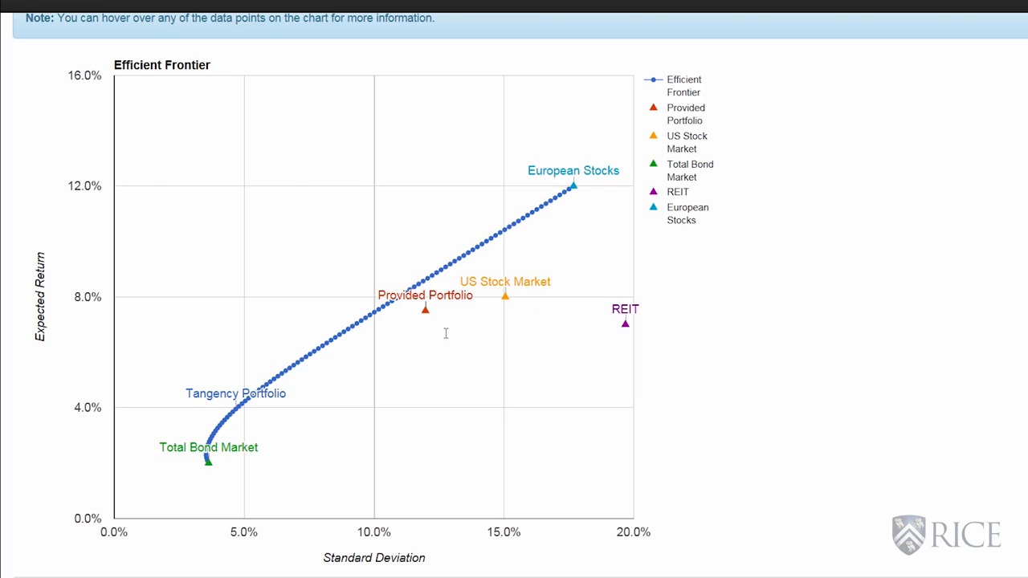
{"action": "mouse_move", "coordinate": [426, 310]}
{"action": "mouse_move", "coordinate": [422, 282]}
{"action": "mouse_move", "coordinate": [625, 325]}
Return to the results summary and review the portfolio allocations and expected returns.
{"action": "scroll", "coordinate": [801, 386], "scroll_direction": "up", "scroll_amount": 2}
{"action": "scroll", "coordinate": [801, 386], "scroll_direction": "up", "scroll_amount": 1}
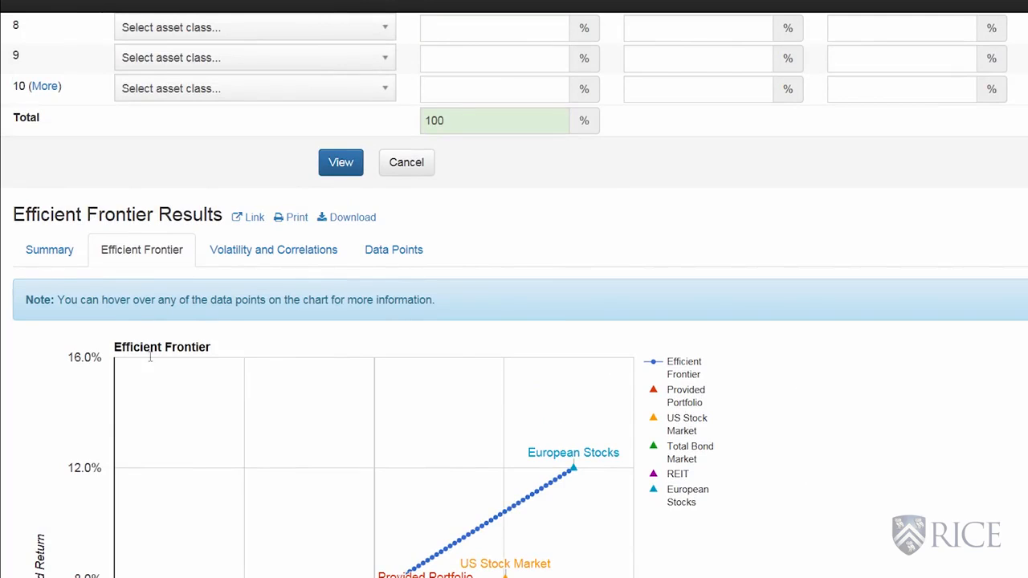
{"action": "left_click", "coordinate": [49, 251]}
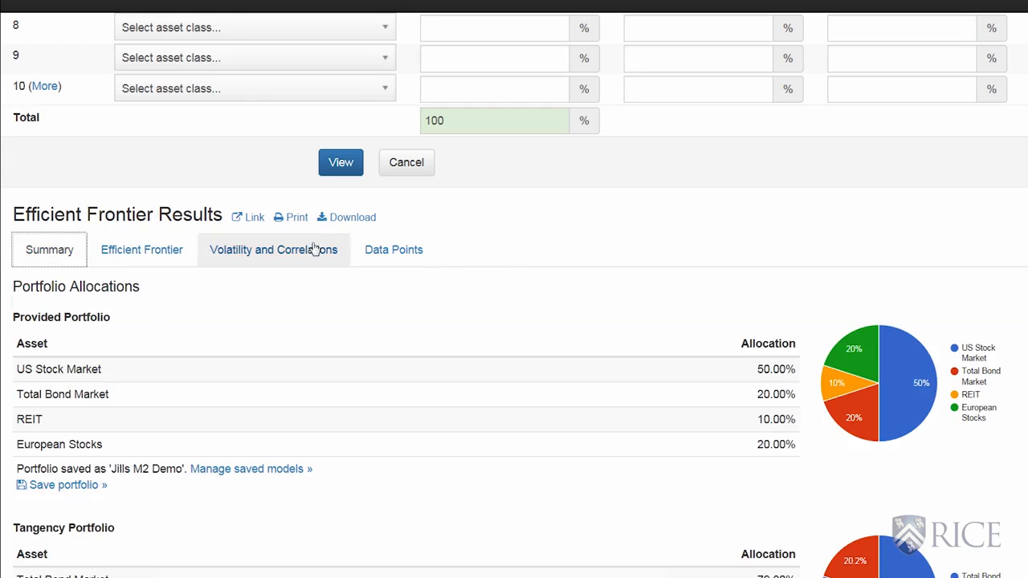
{"action": "scroll", "coordinate": [507, 257], "scroll_direction": "down", "scroll_amount": 2}
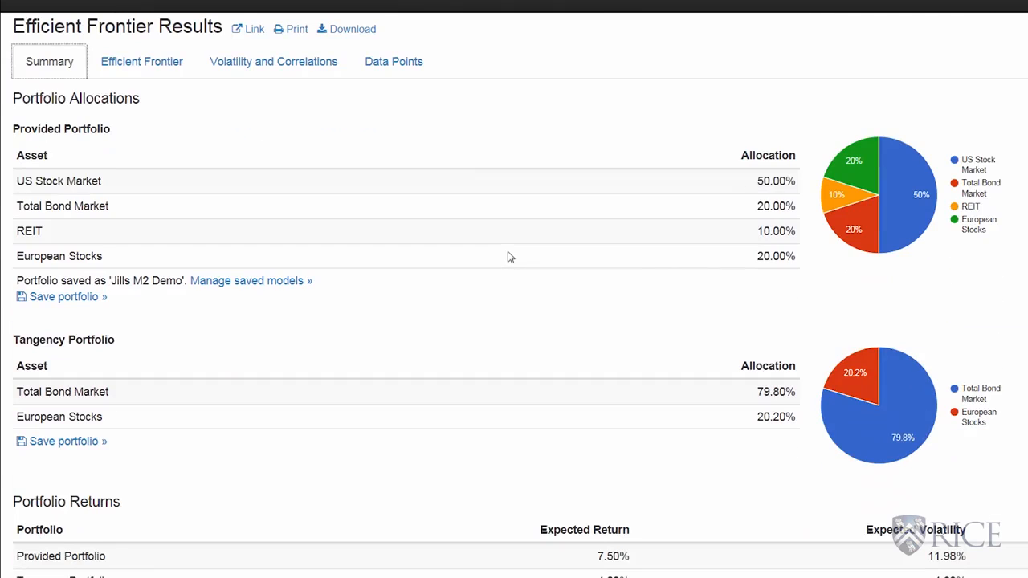